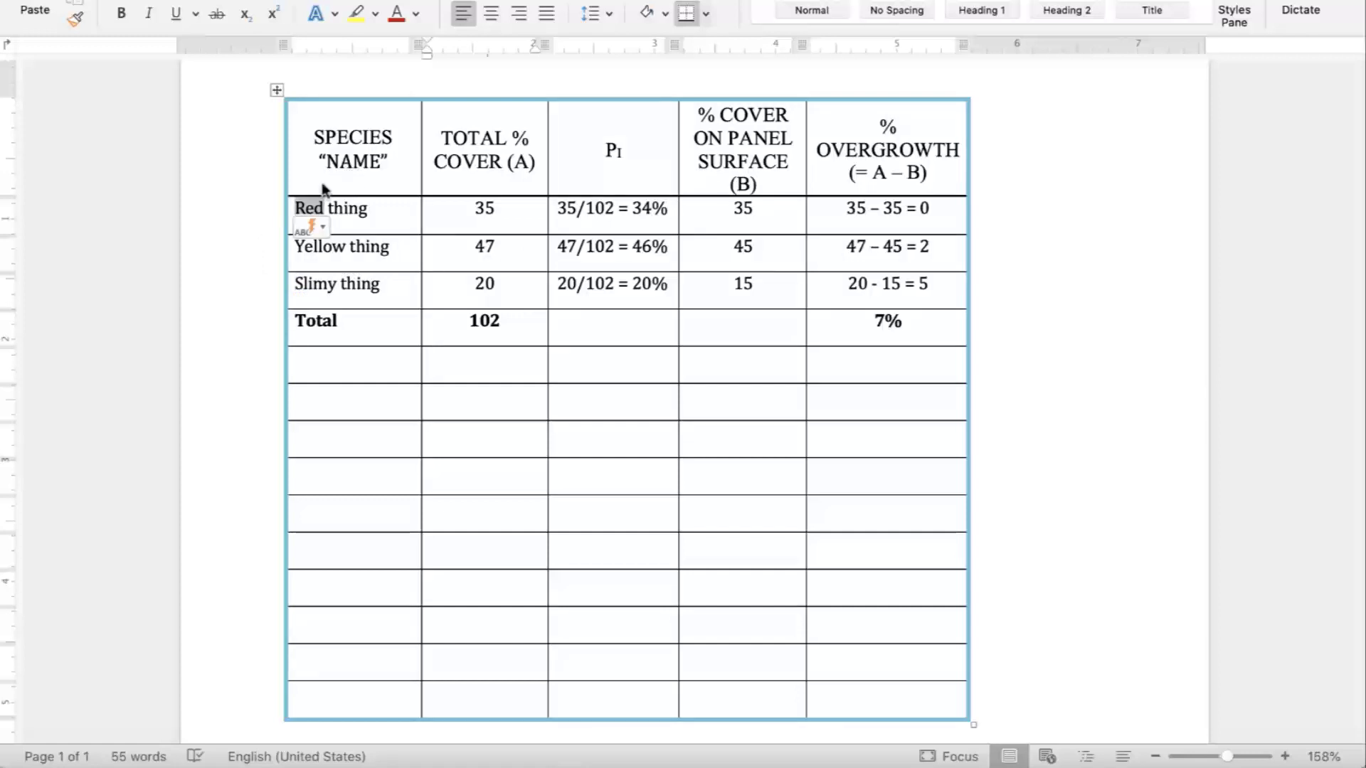
{"action": "left_click", "coordinate": [257, 231]}
{"action": "left_click", "coordinate": [295, 211]}
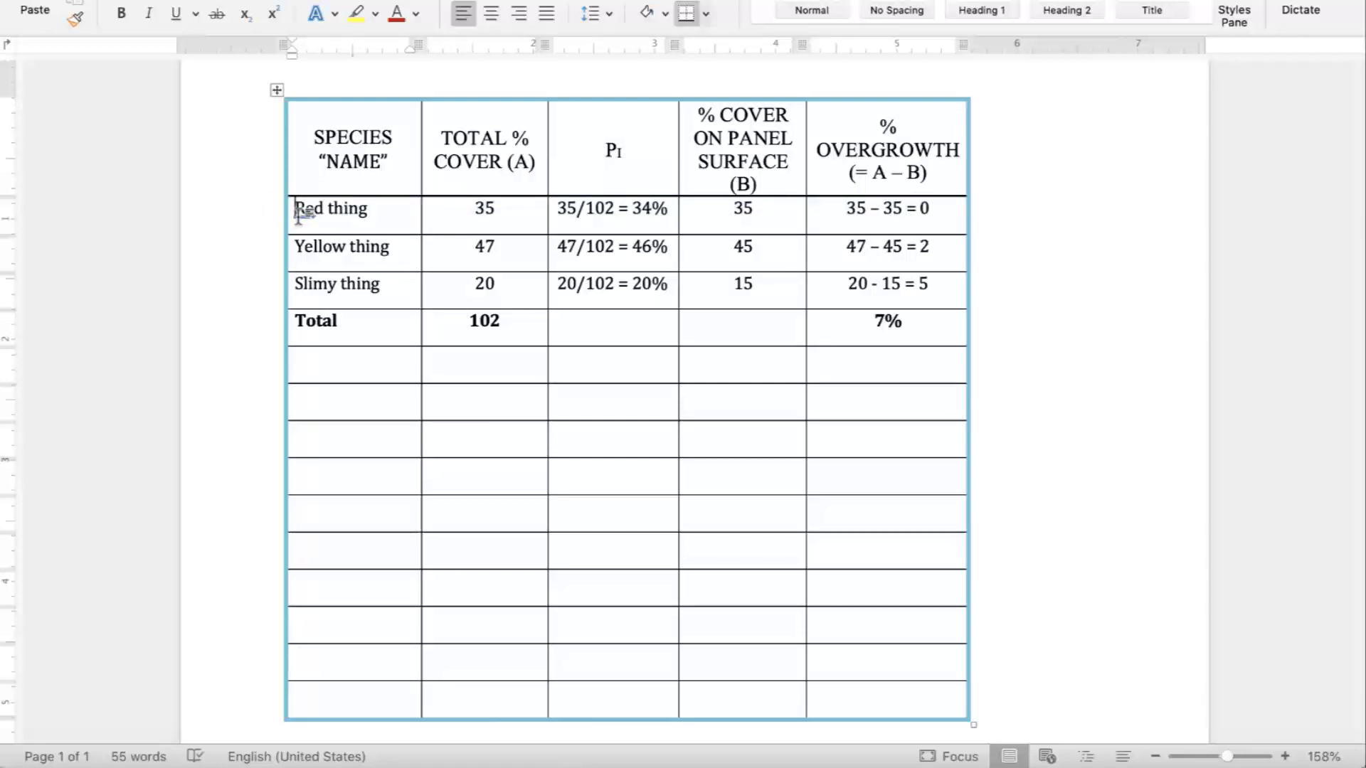